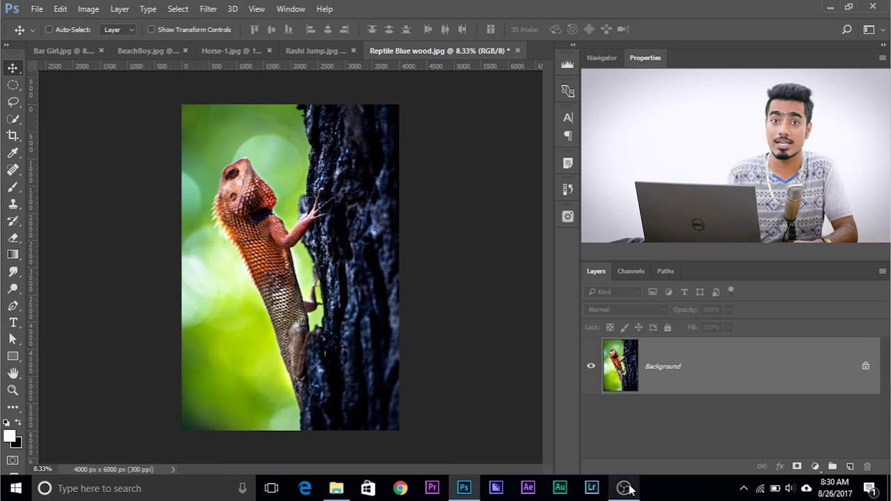
Step: Make the pasteboard around the canvas white via a custom colour, then switch image tabs
{"action": "right_click", "coordinate": [452, 144]}
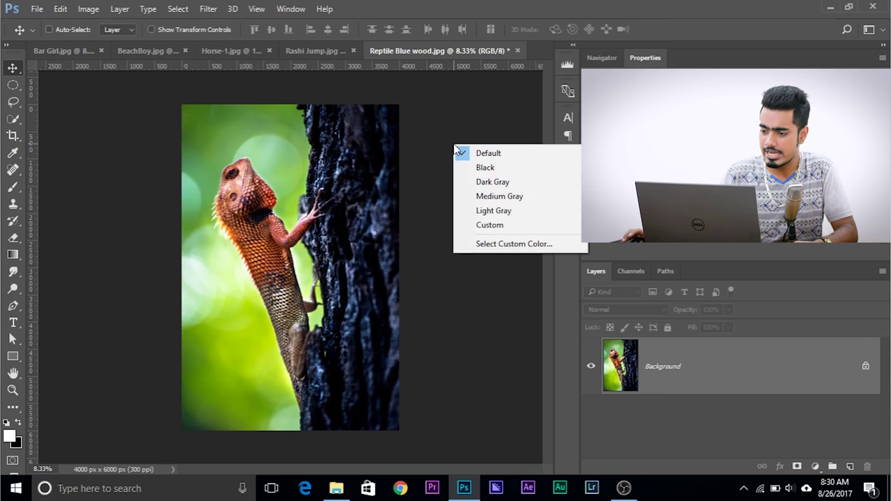
{"action": "left_click", "coordinate": [478, 227]}
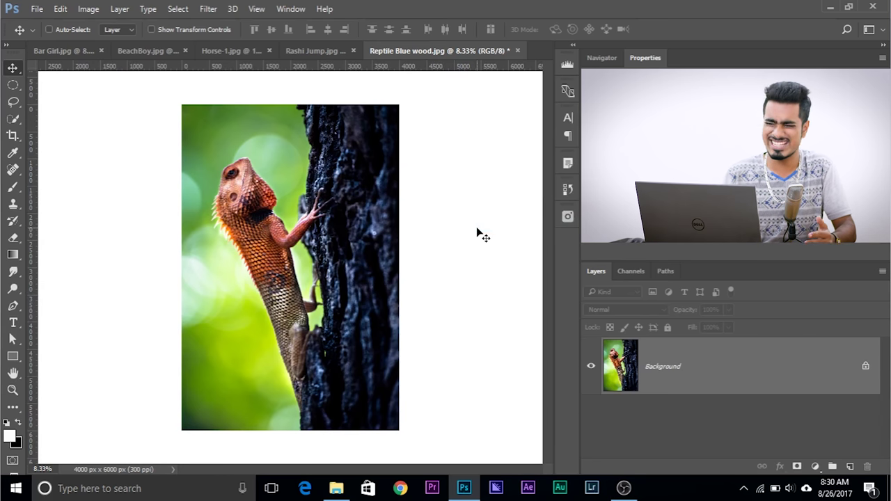
{"action": "right_click", "coordinate": [437, 151]}
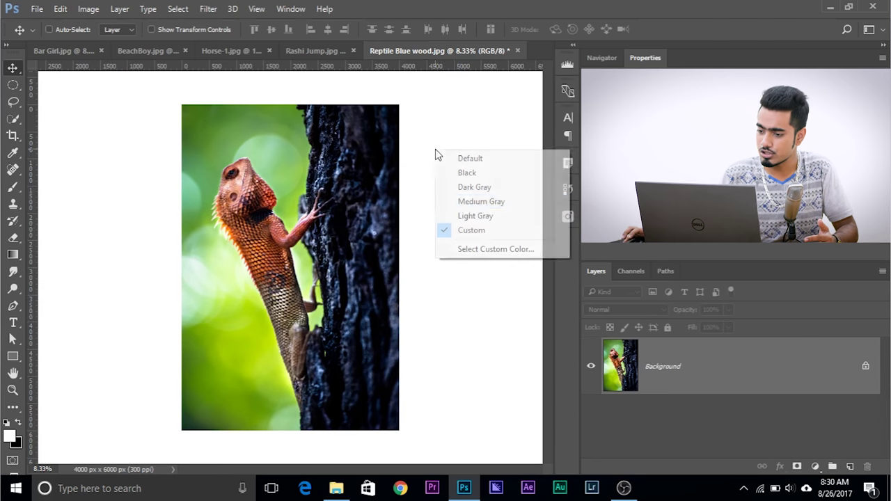
{"action": "left_click", "coordinate": [472, 250]}
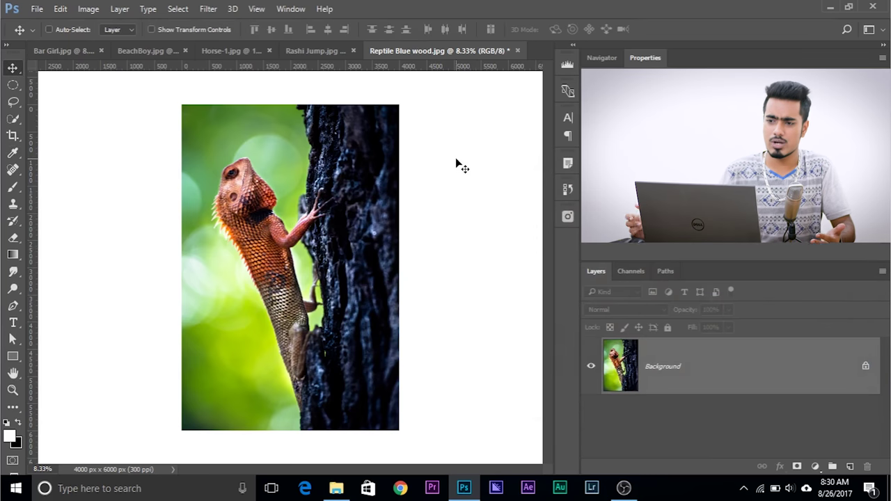
{"action": "left_click", "coordinate": [309, 53]}
Step: Flip through Horse-1, Bar Girl, BeachBoy and Rashi Jump, zooming out on Horse-1
{"action": "left_click", "coordinate": [241, 52]}
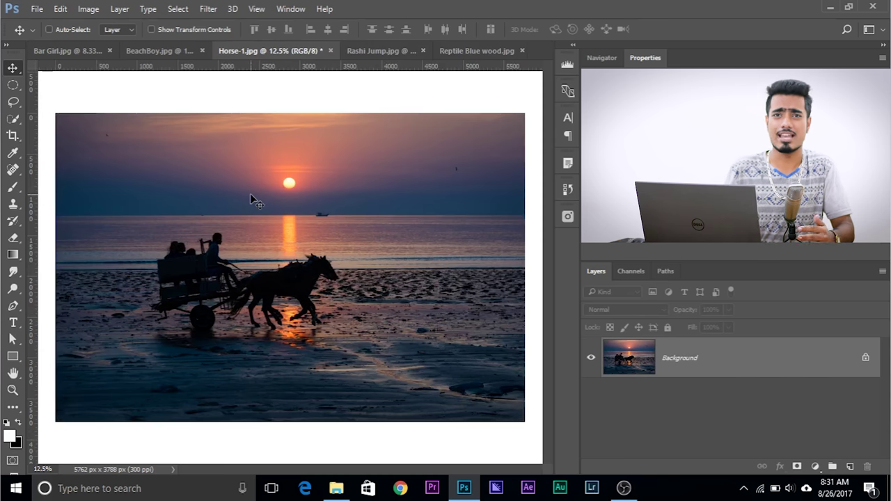
{"action": "key", "text": "ctrl+minus"}
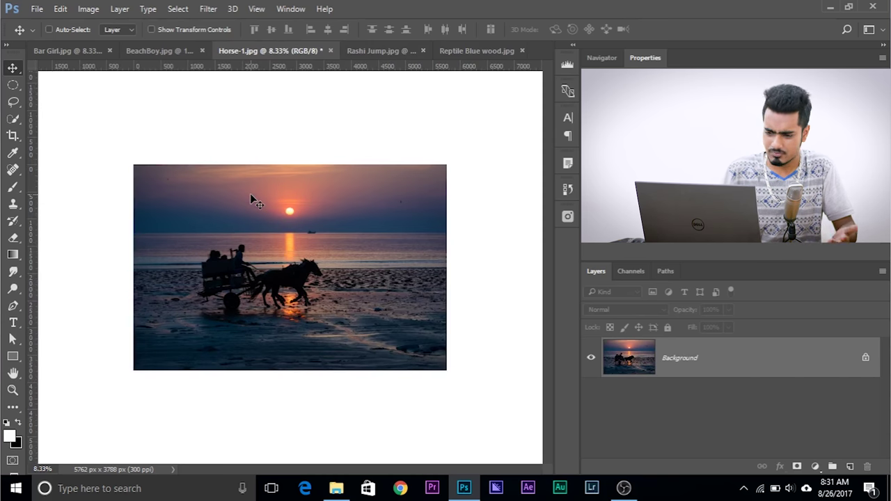
{"action": "left_click", "coordinate": [93, 53]}
{"action": "left_click", "coordinate": [177, 52]}
{"action": "left_click", "coordinate": [306, 52]}
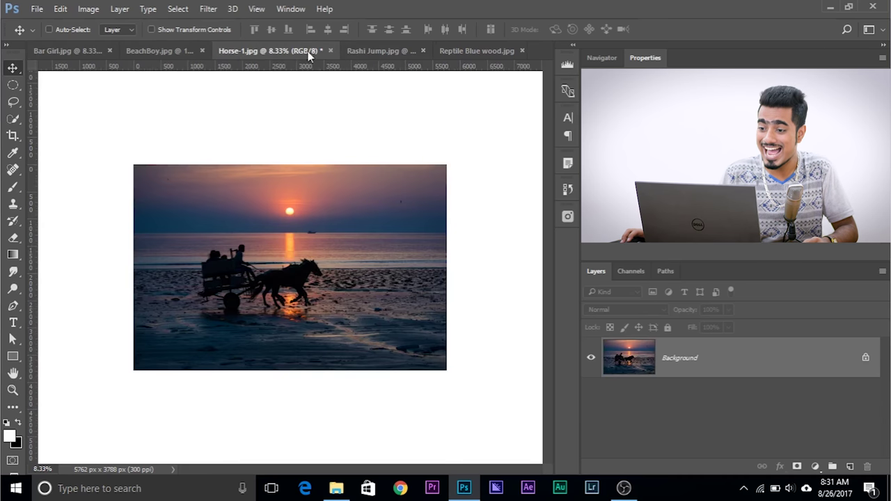
{"action": "left_click", "coordinate": [376, 51]}
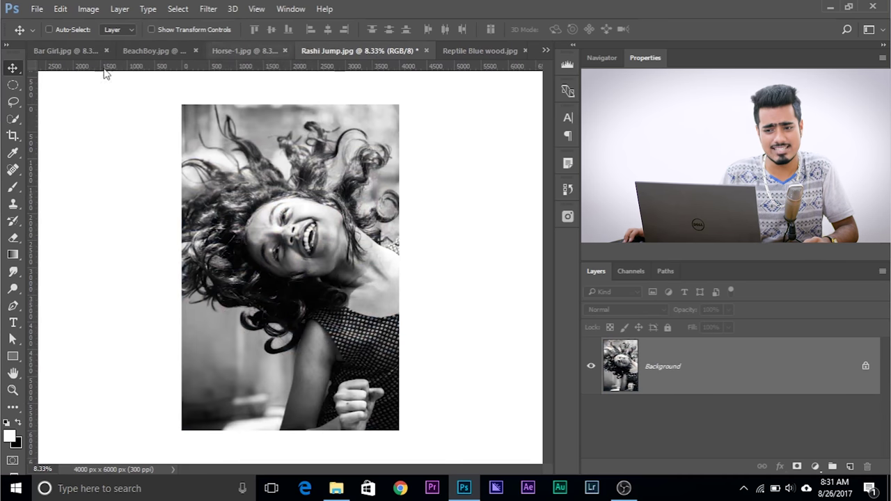
Step: Launch File > Scripts > Image Processor and set output to the same location as originals
{"action": "left_click", "coordinate": [36, 9]}
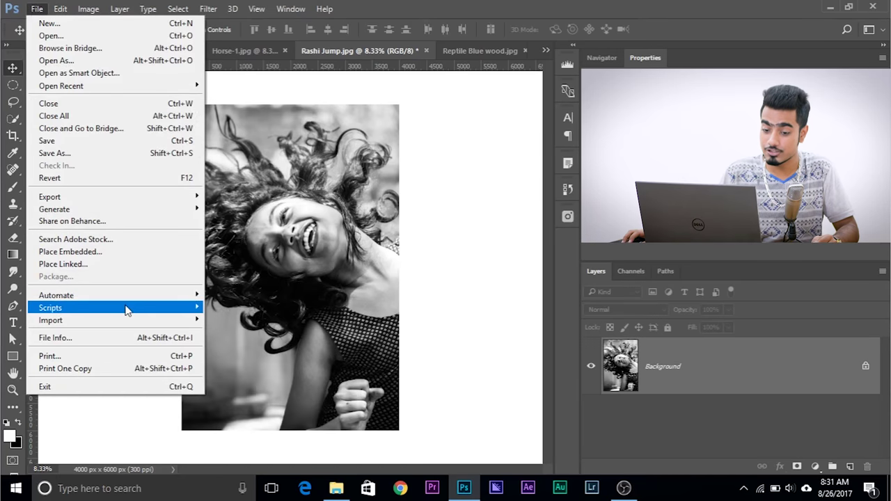
{"action": "mouse_move", "coordinate": [127, 310]}
{"action": "left_click", "coordinate": [230, 308]}
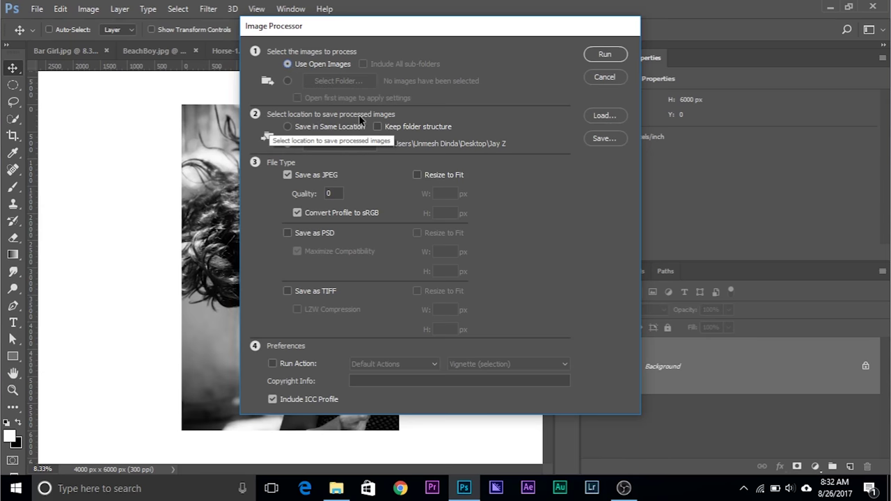
{"action": "left_click", "coordinate": [287, 128]}
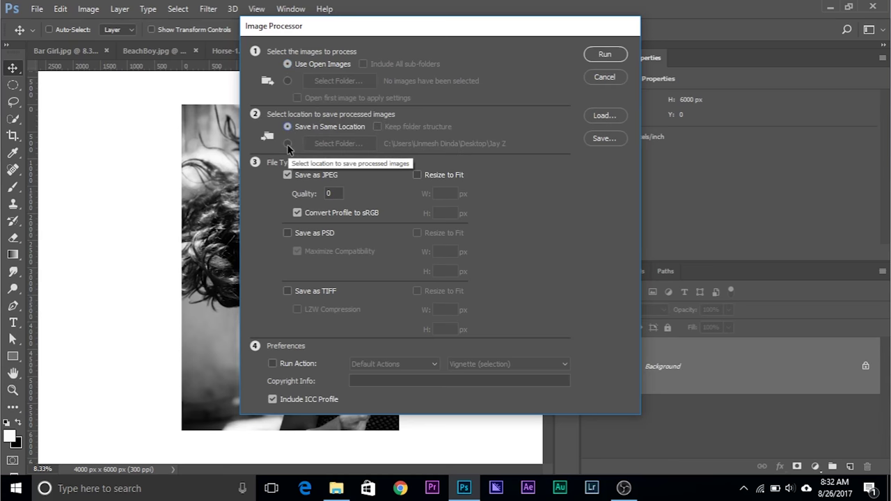
Step: Set the Image Processor output to a separate folder: Desktop > Jay Z
{"action": "left_click", "coordinate": [287, 145]}
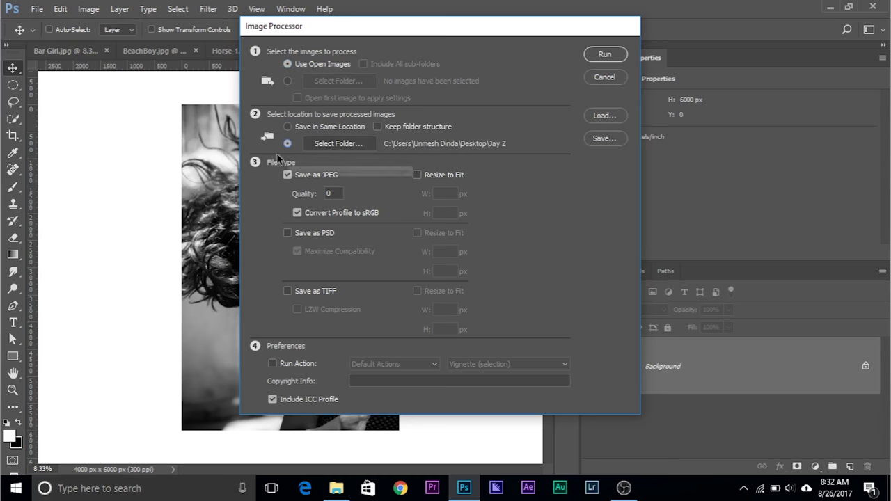
{"action": "left_click", "coordinate": [352, 146]}
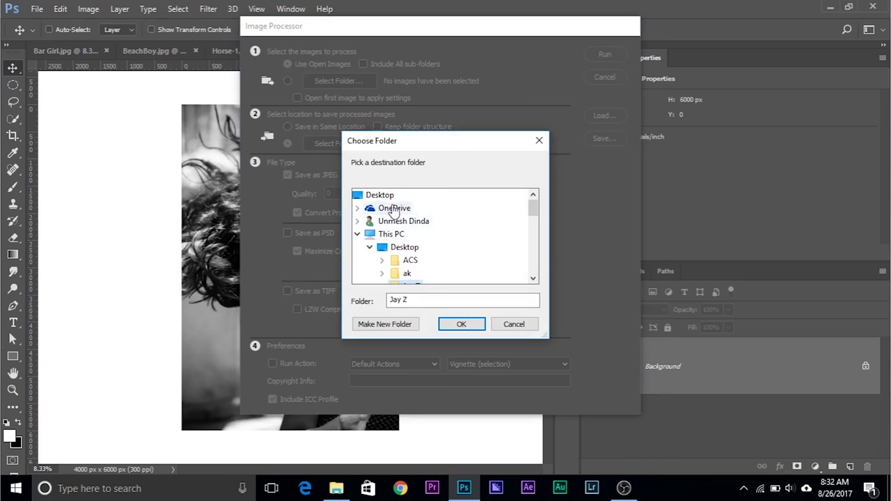
{"action": "left_click", "coordinate": [383, 195]}
{"action": "scroll", "coordinate": [446, 230], "scroll_direction": "down", "scroll_amount": 5}
{"action": "scroll", "coordinate": [445, 230], "scroll_direction": "down", "scroll_amount": 5}
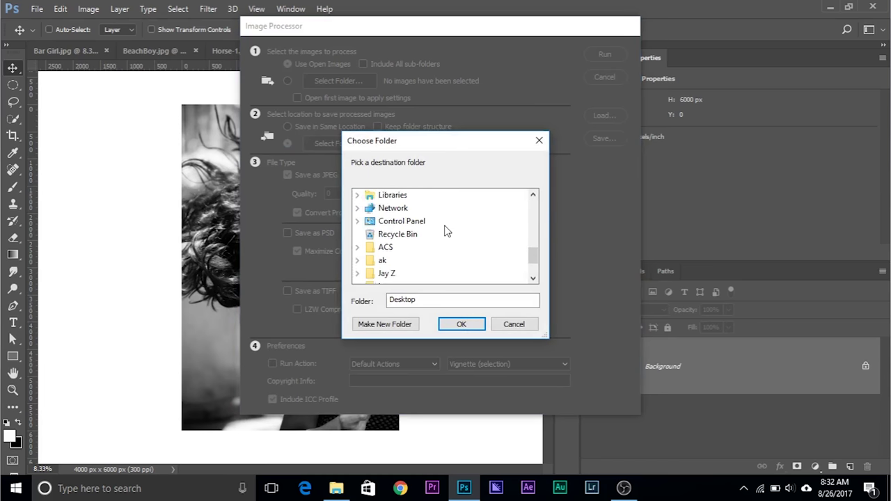
{"action": "left_click", "coordinate": [387, 223]}
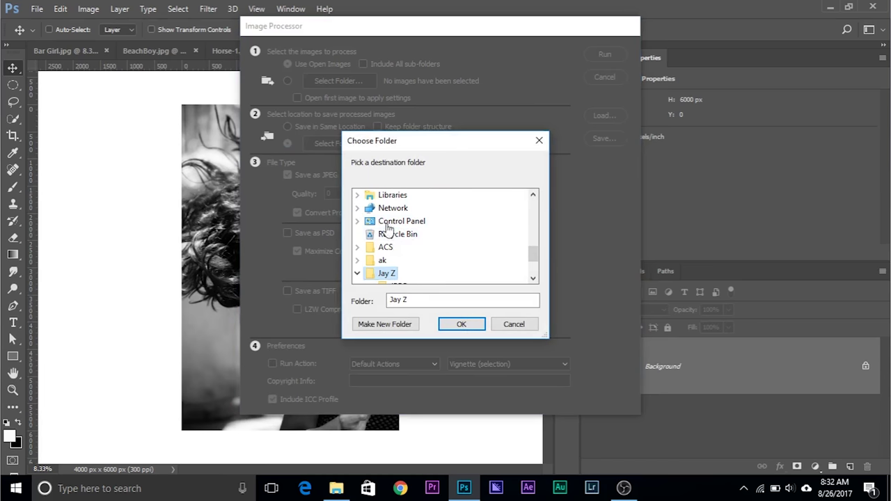
{"action": "left_click", "coordinate": [452, 329]}
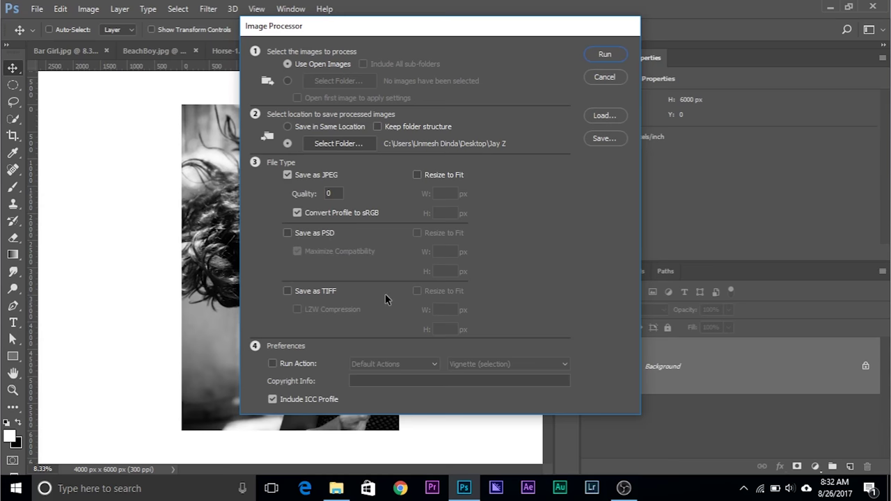
Step: Enable TIFF output alongside JPEG, leave PSD unchecked, and edit the JPEG Quality value
{"action": "left_click", "coordinate": [287, 234]}
{"action": "left_click", "coordinate": [288, 292]}
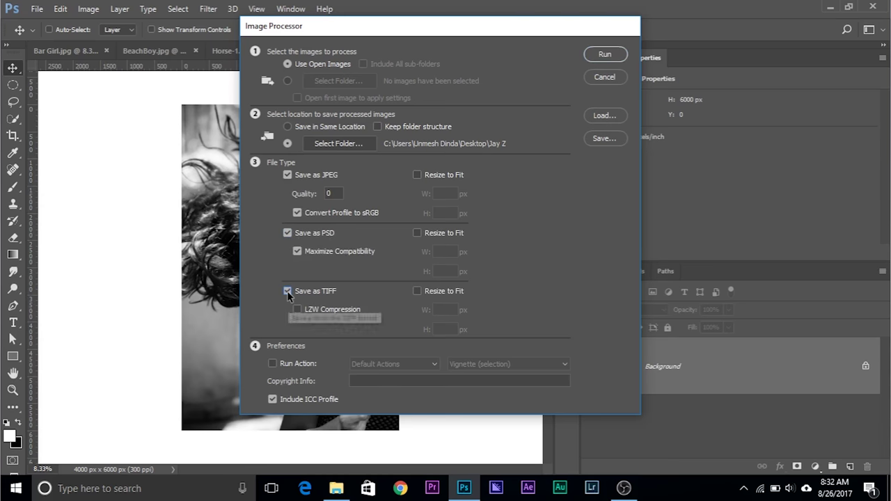
{"action": "left_click", "coordinate": [287, 234]}
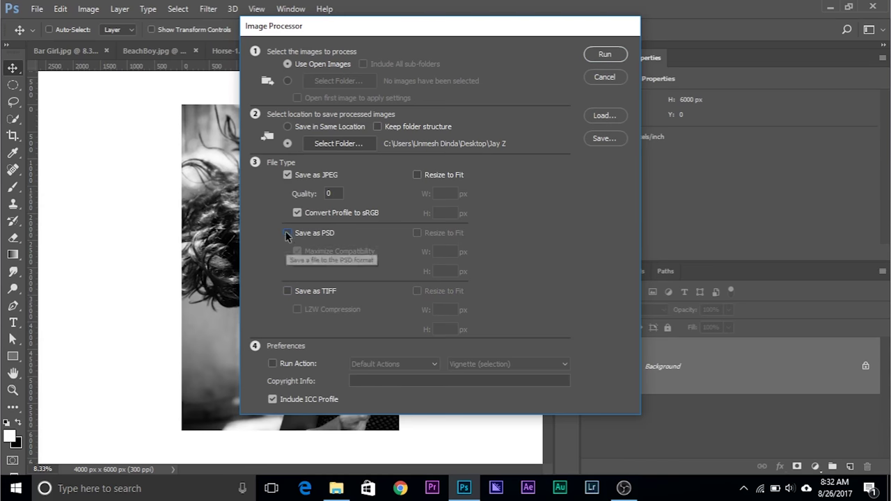
{"action": "left_click", "coordinate": [287, 292]}
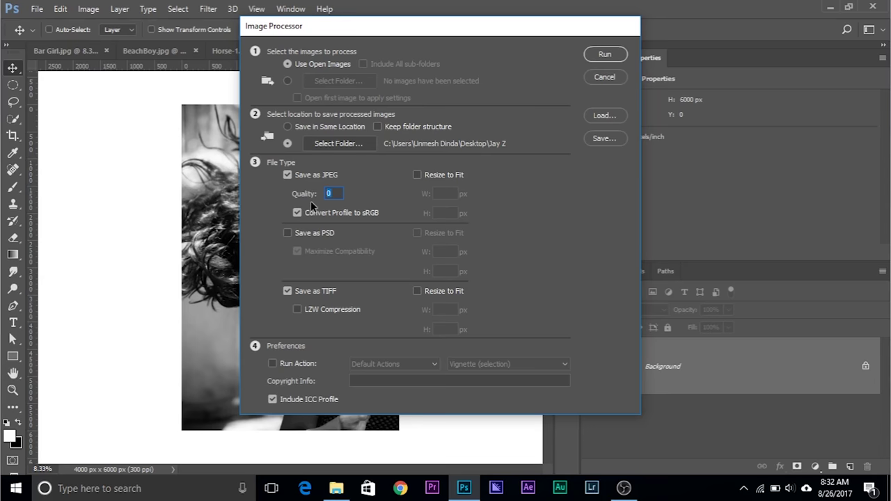
{"action": "type", "text": "3"}
Step: Run the Image Processor to batch-save all five open photos into Jay Z
{"action": "left_click", "coordinate": [605, 55]}
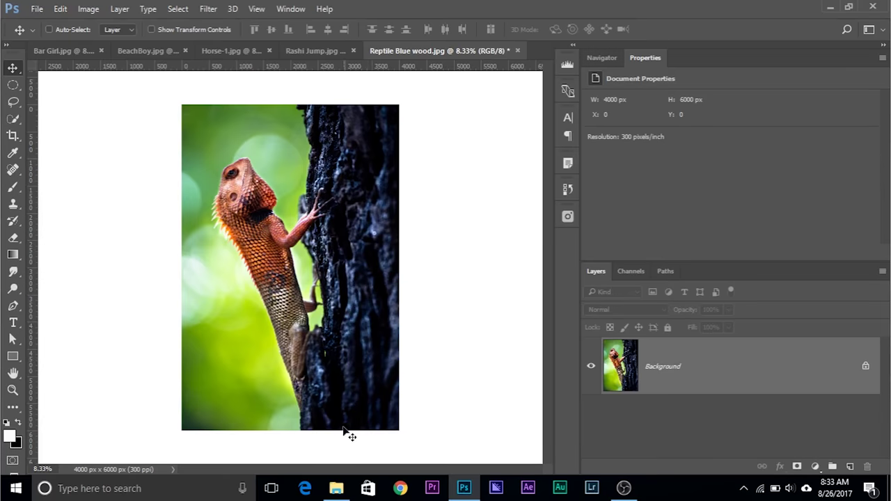
Step: In File Explorer, go up to the Jay Z folder and select its JPEG and TIFF subfolders
{"action": "left_click", "coordinate": [337, 488]}
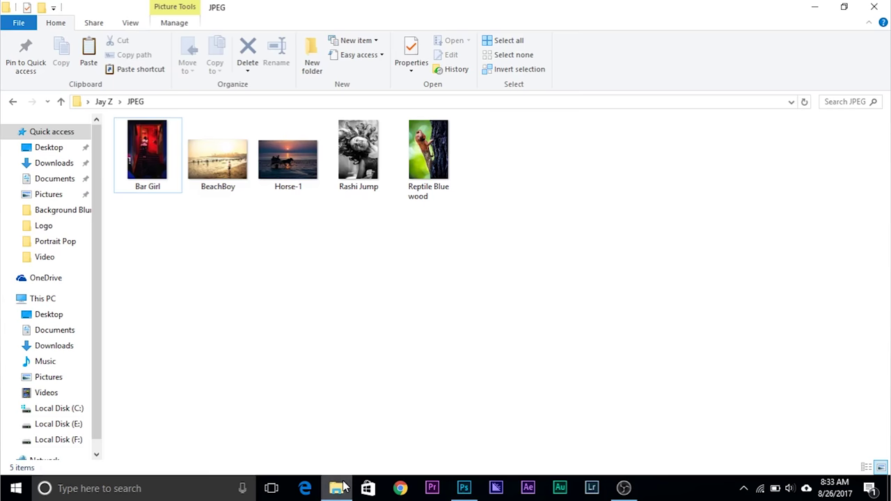
{"action": "left_click", "coordinate": [105, 102]}
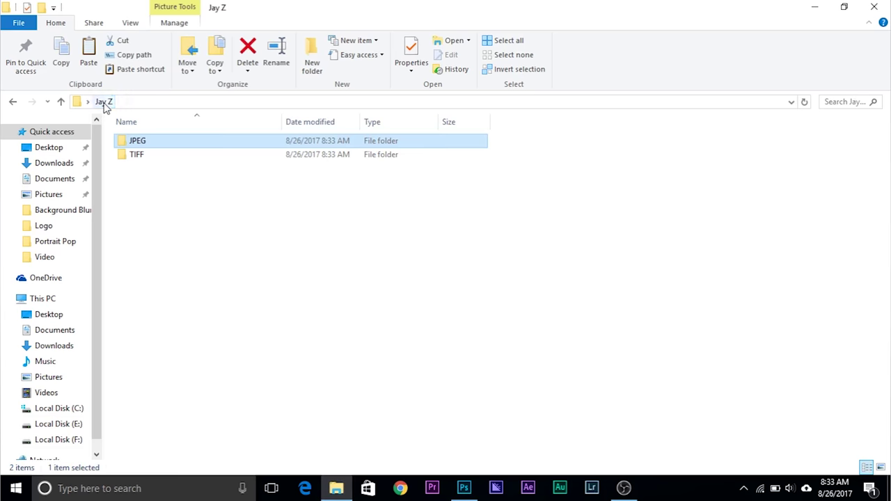
{"action": "left_click", "coordinate": [154, 210]}
{"action": "left_click", "coordinate": [137, 145]}
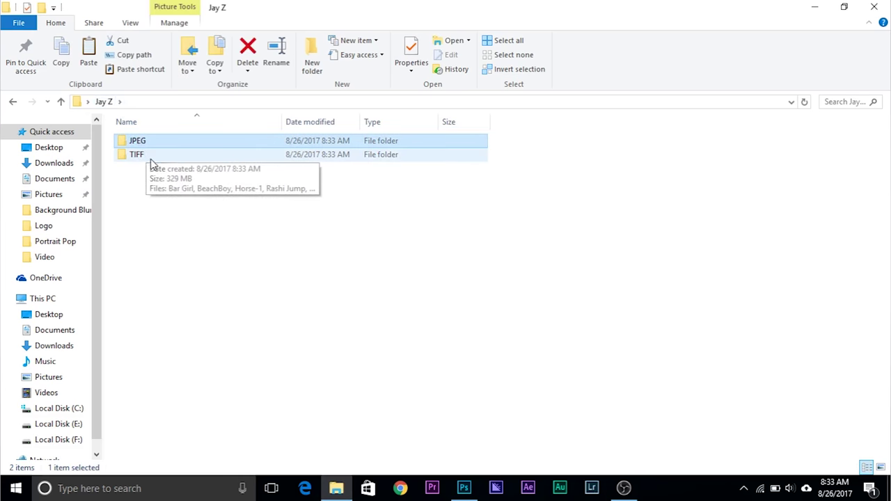
{"action": "left_click", "coordinate": [147, 160]}
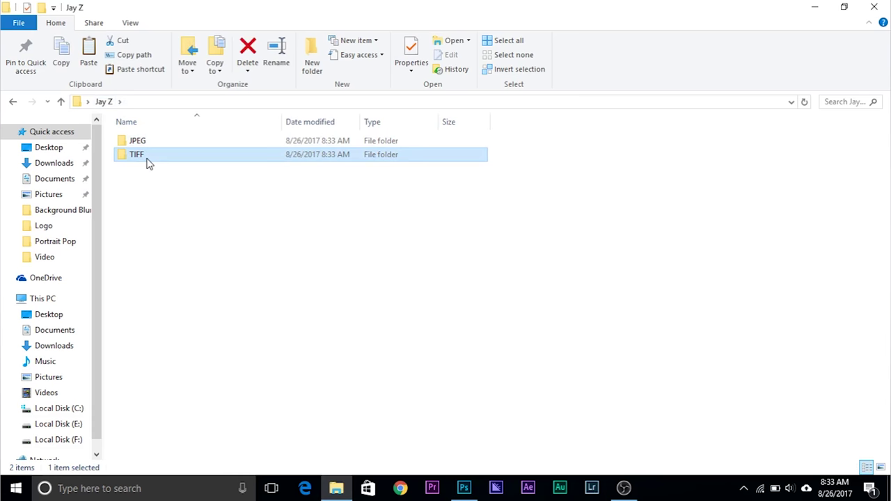
Step: Open the TIFF subfolder, return to Jay Z, then open the JPEG subfolder to view the images
{"action": "double_click", "coordinate": [147, 160]}
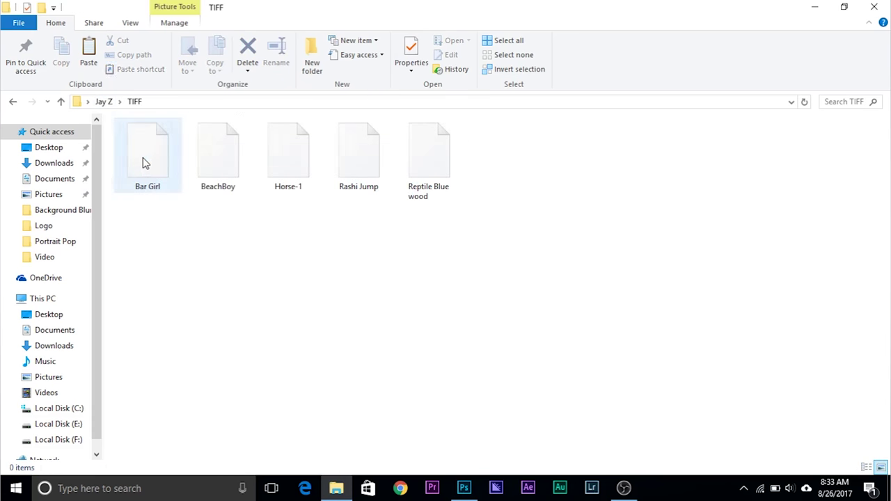
{"action": "left_click", "coordinate": [15, 104]}
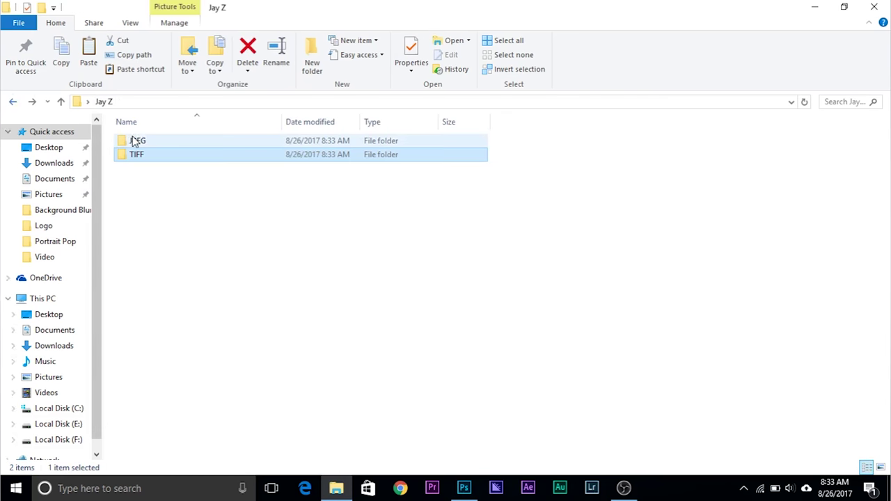
{"action": "double_click", "coordinate": [143, 142]}
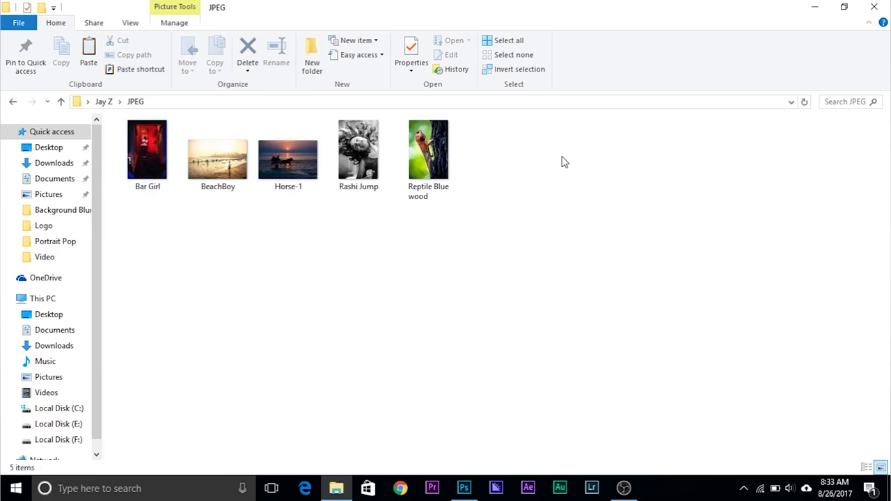